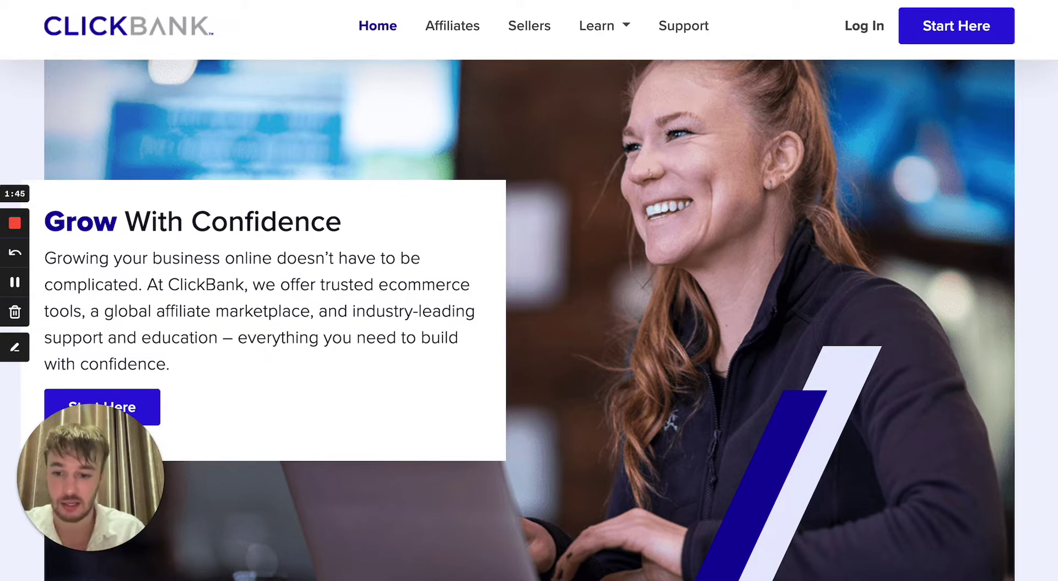
Bring PowerPoint forward and title slide 1 'Niche , huge emotional tem.'
click(131, 573)
click(377, 178)
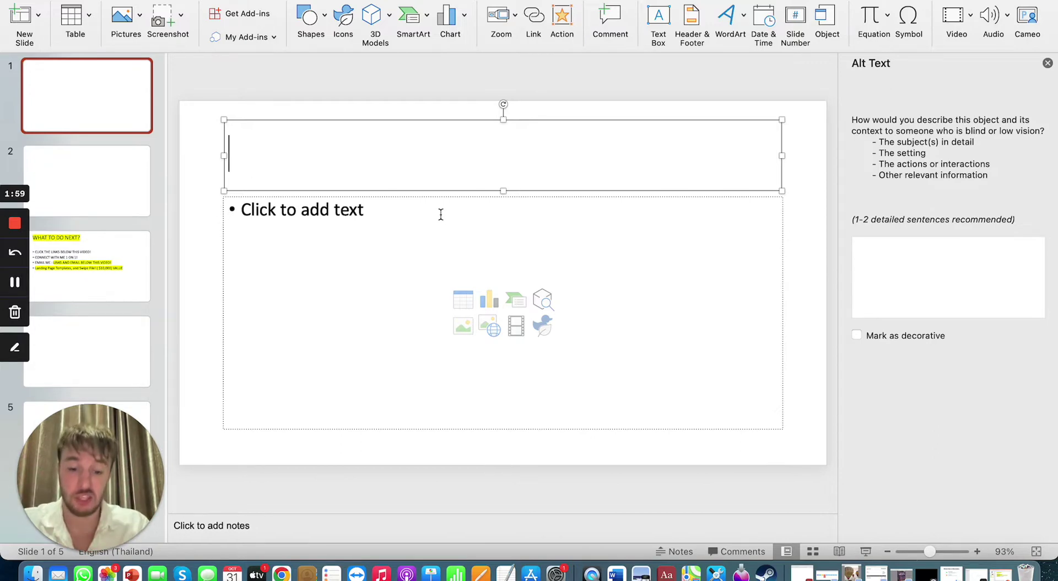
text(Niche , huge emotional tem)
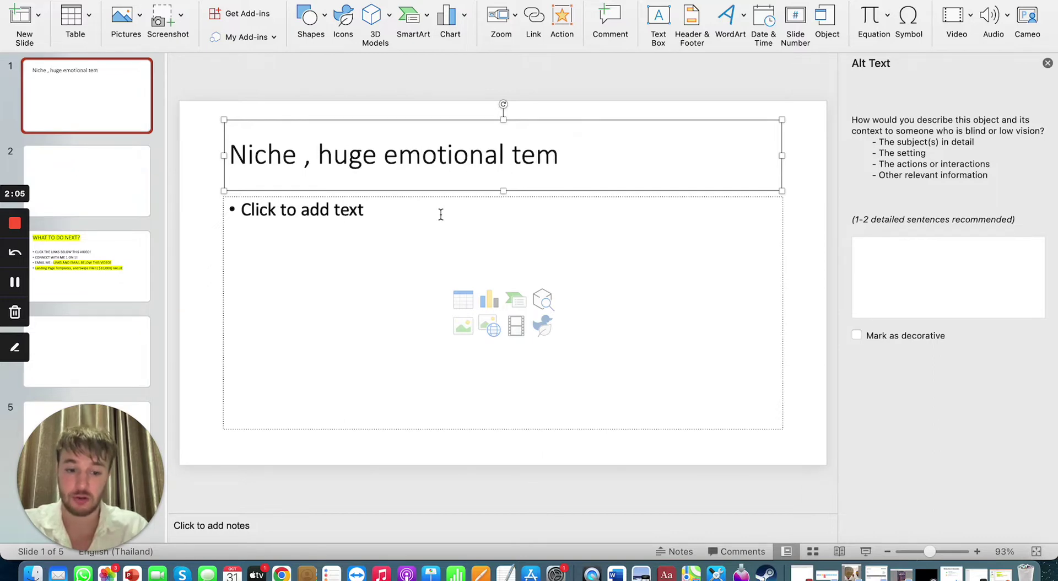
text(.)
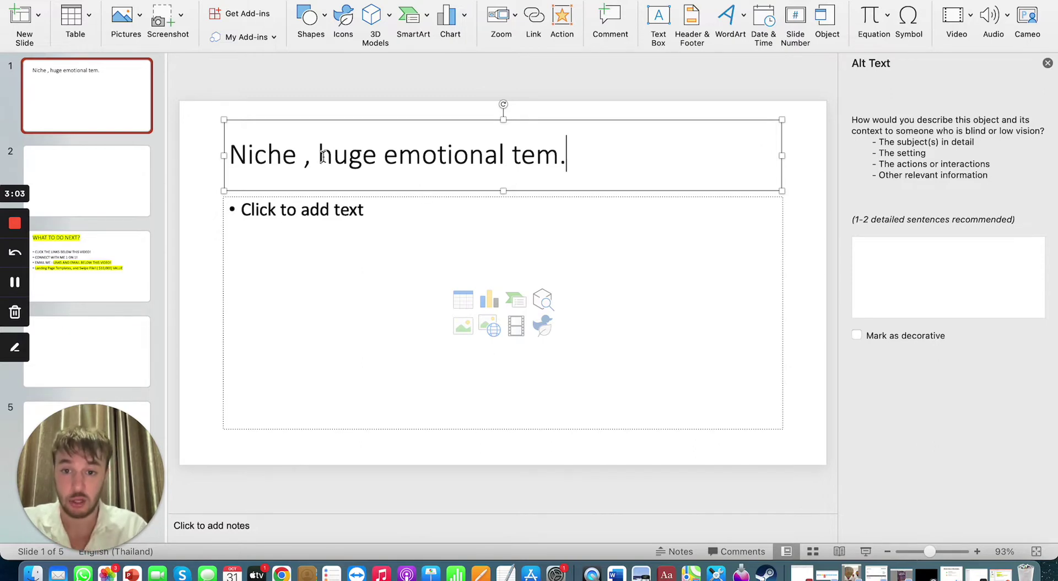
Check the title's 'huge emotional tem.' wording, then place the cursor in the empty body placeholder
drag(321, 155, 599, 154)
click(599, 154)
click(431, 204)
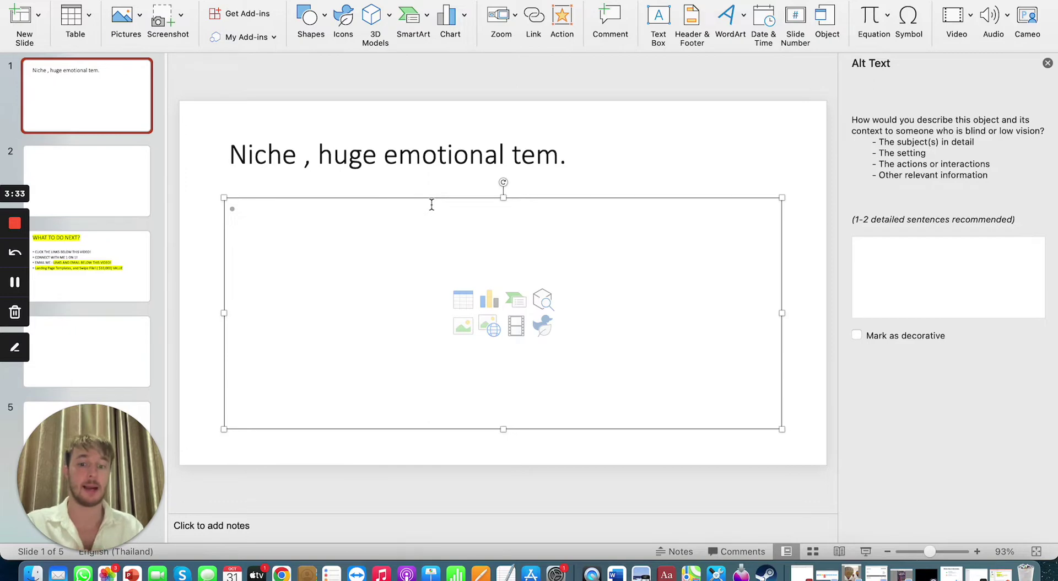
Enter the first bullet 'Baby sleep formula', fixing the 'bay' typo, and start a second bullet
text(bay sleep formula)
key(Return)
click(260, 214)
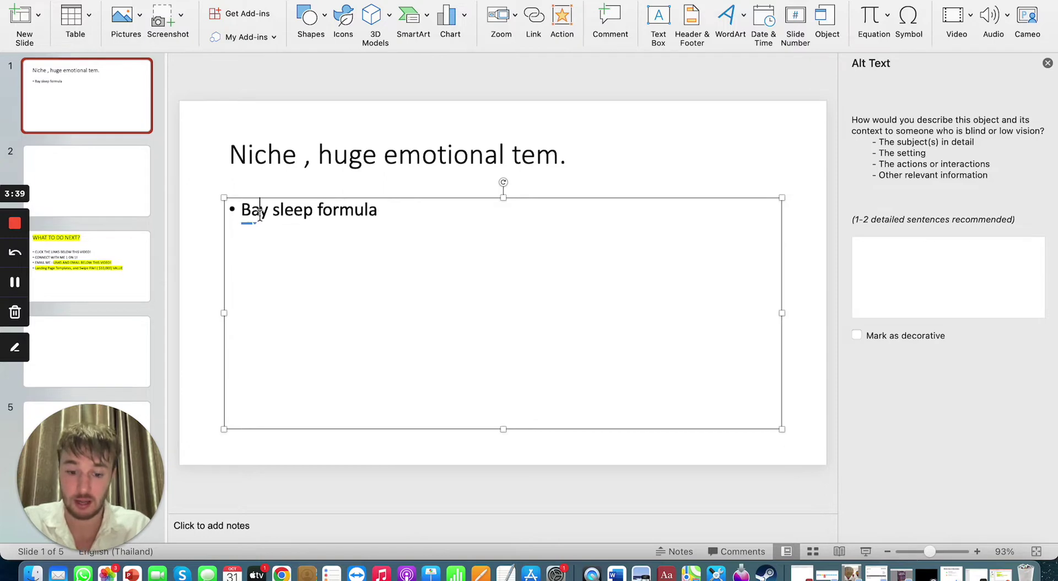
text(b)
click(436, 212)
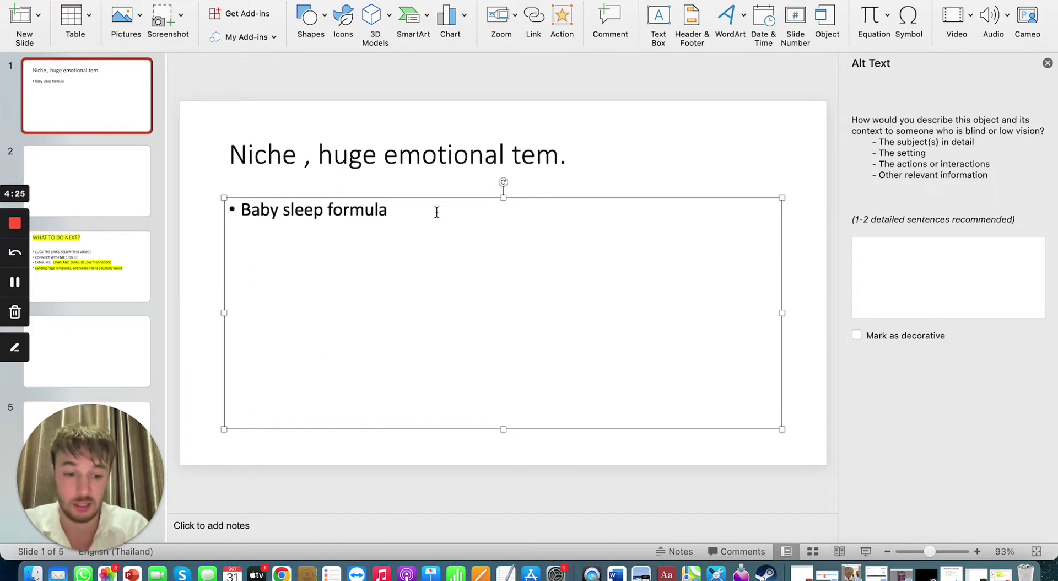
key(Return)
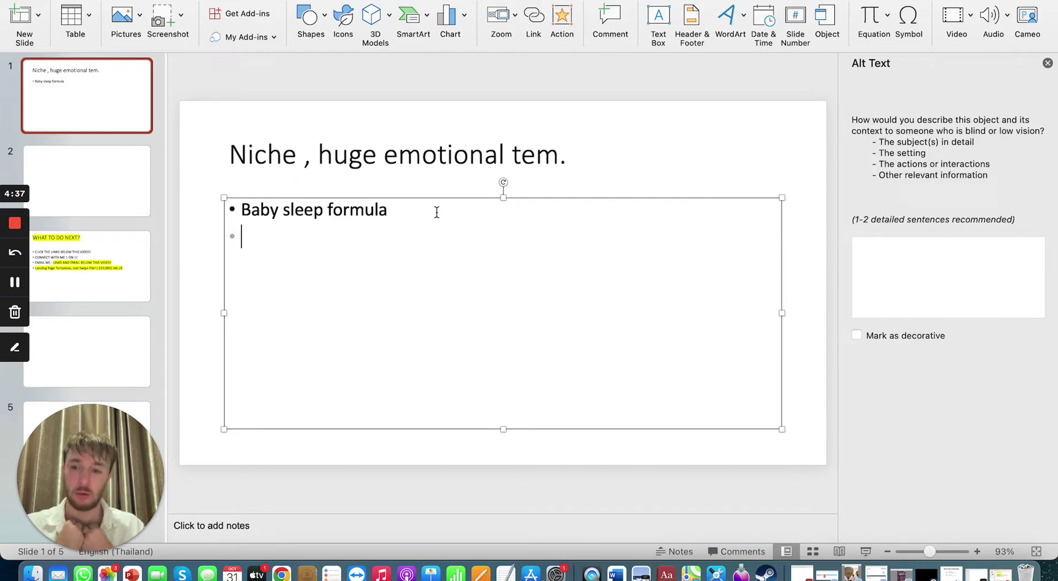
Enter 'google ads, BUILD EMAIL LIST!' as the second bullet
text(google ads,)
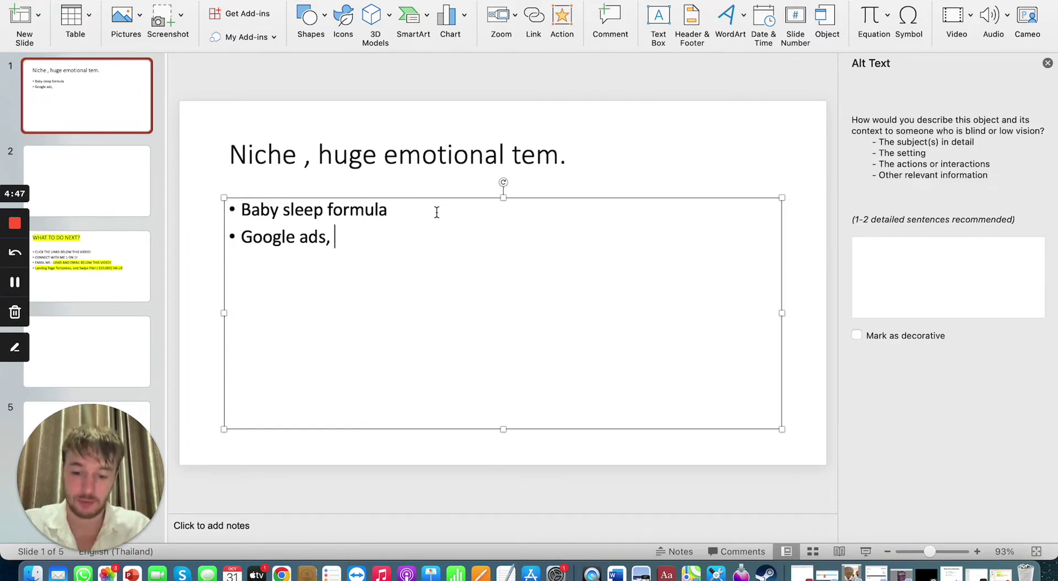
text(BUILD EMAIL LIST!)
End the second bullet to begin an empty third bullet line
key(Return)
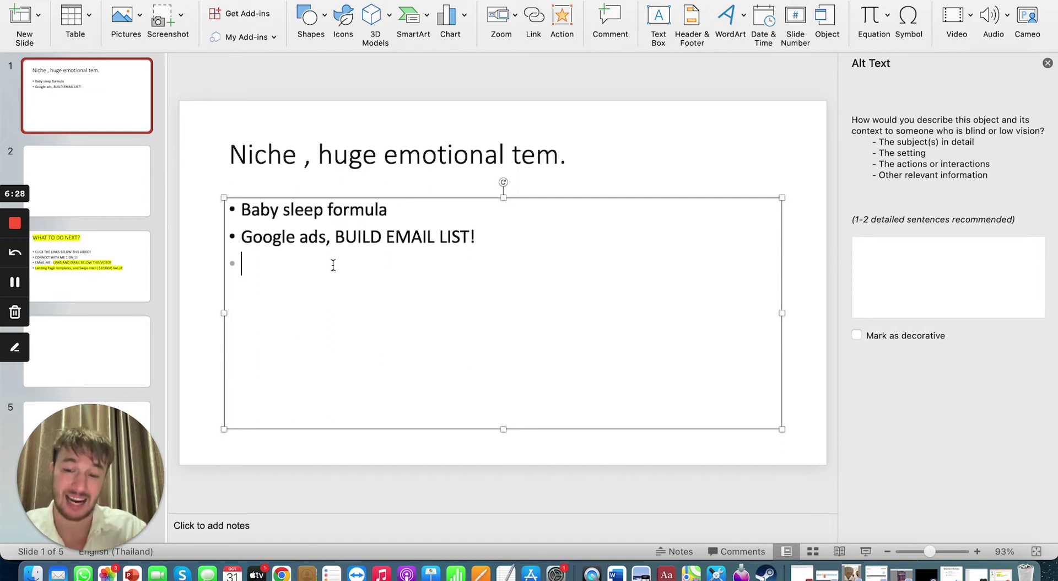
drag(506, 236, 254, 238)
click(354, 238)
click(262, 240)
click(266, 259)
click(559, 239)
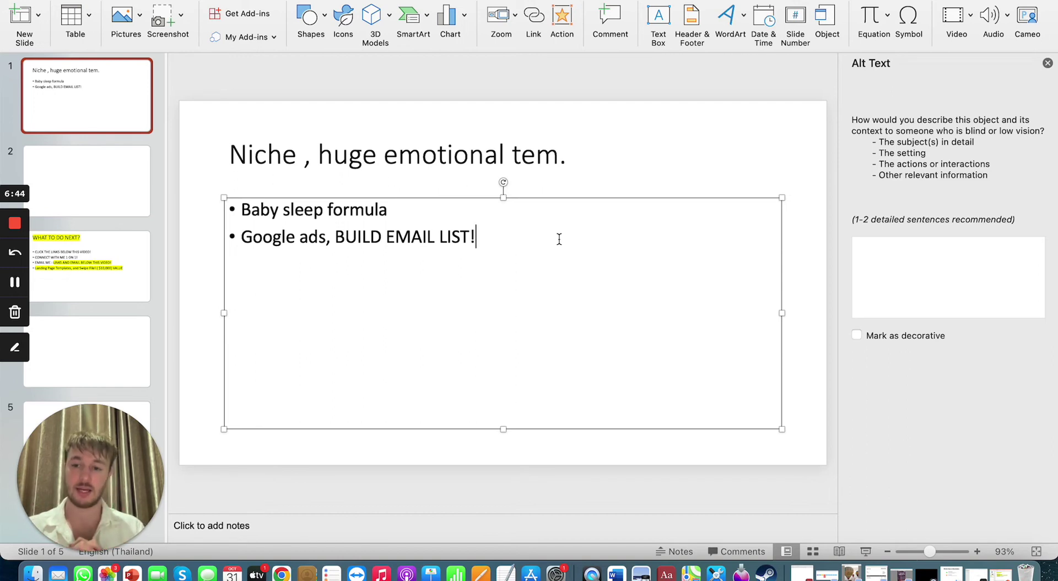
Switch to slide 3, 'WHAT TO DO NEXT?', from the slide pane
click(48, 271)
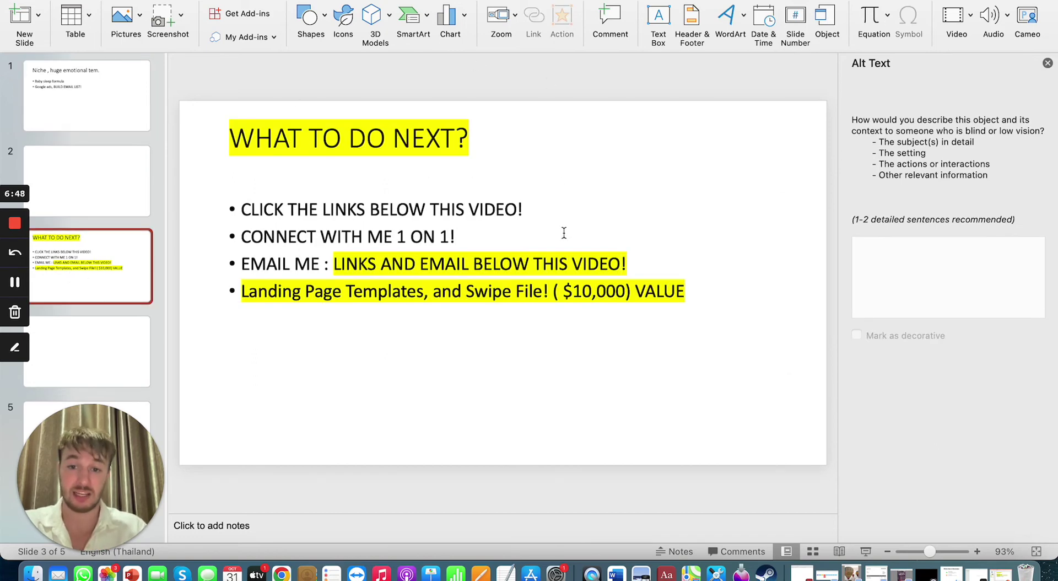